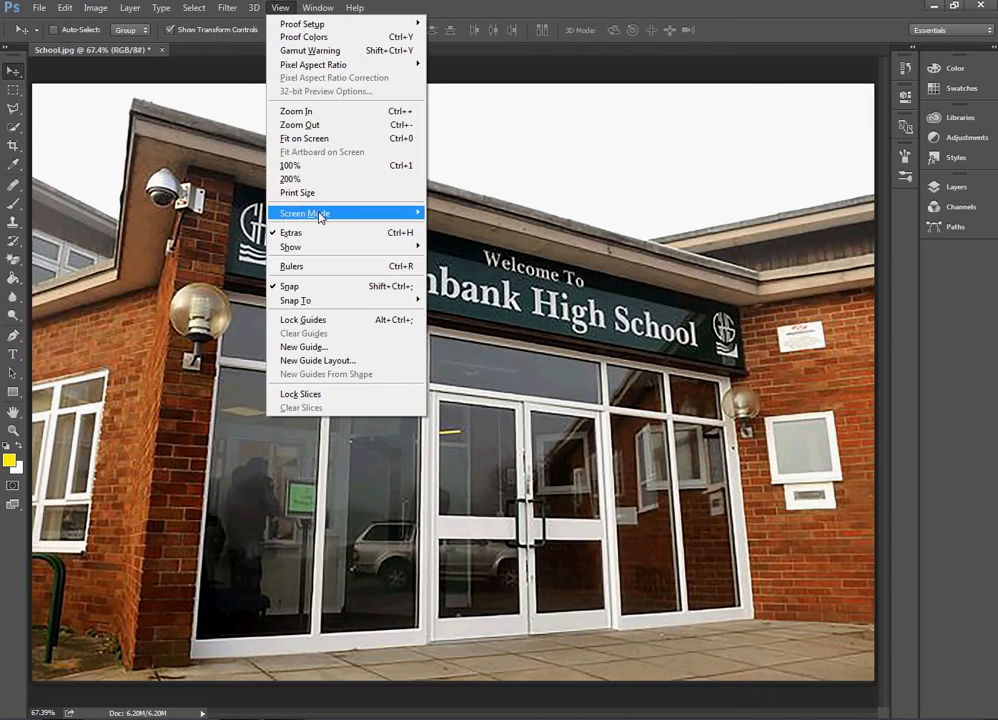
# Step: Place the Blood moon image as an embedded layer and move it up to the top edge of the school photo
pyautogui.click(314, 193)
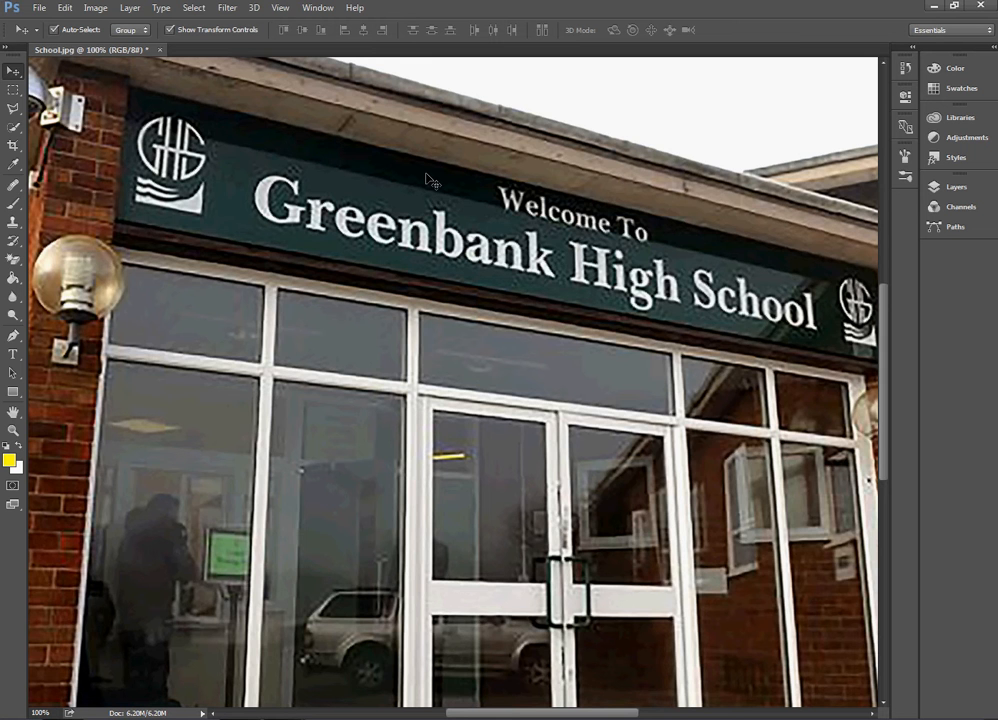
pyautogui.hotkey('ctrl', '-')
pyautogui.hotkey('ctrl', '-')
pyautogui.hotkey('ctrl', '-')
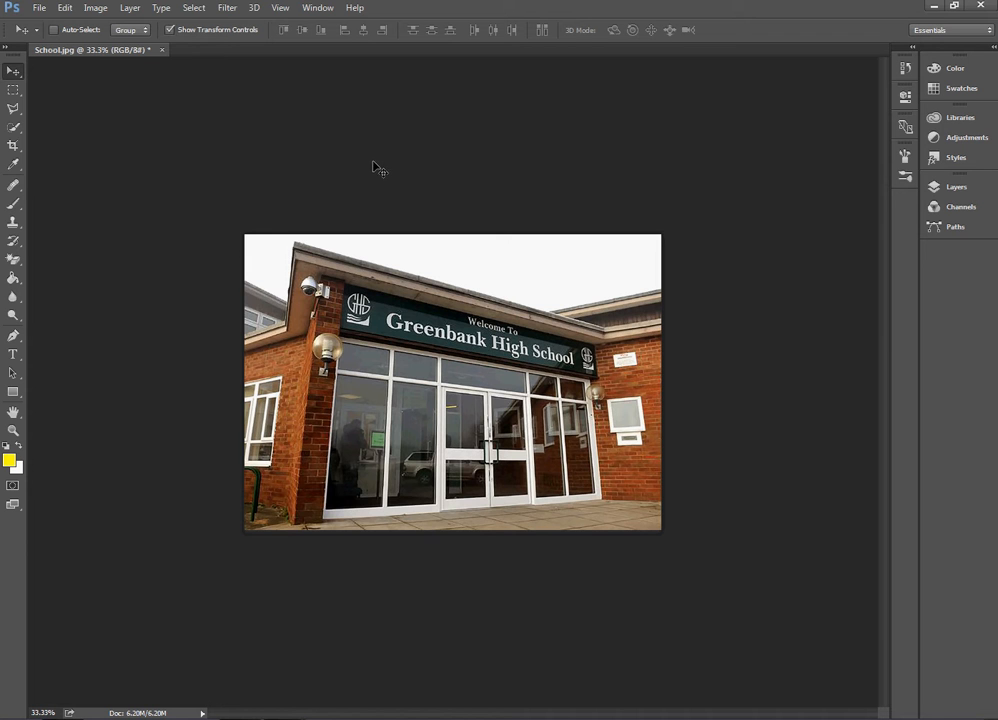
pyautogui.click(38, 7)
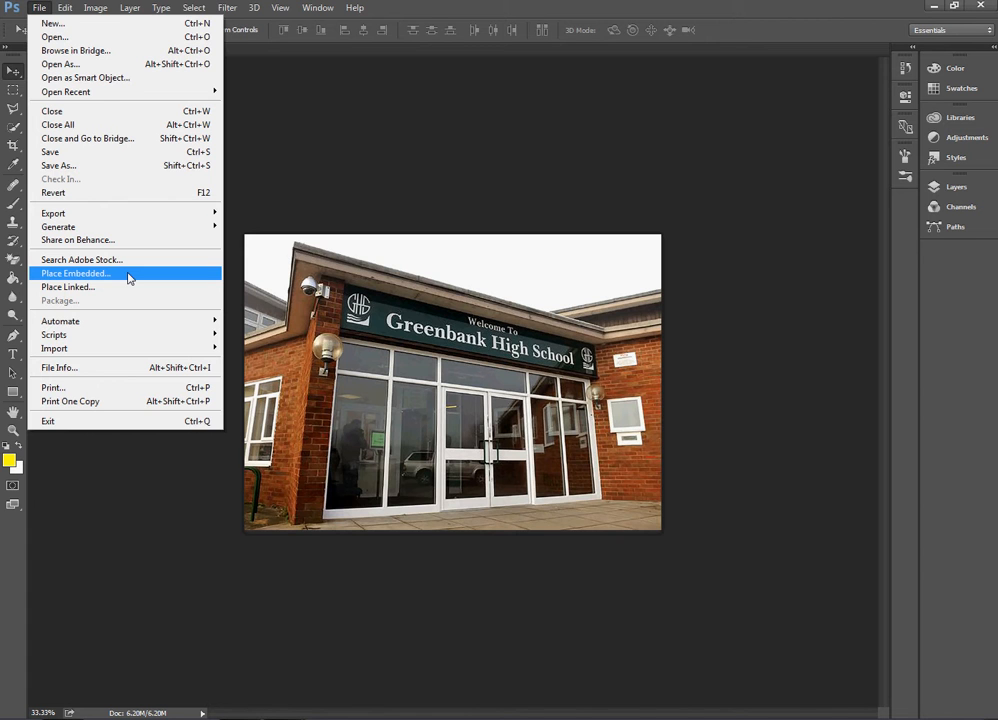
pyautogui.click(128, 277)
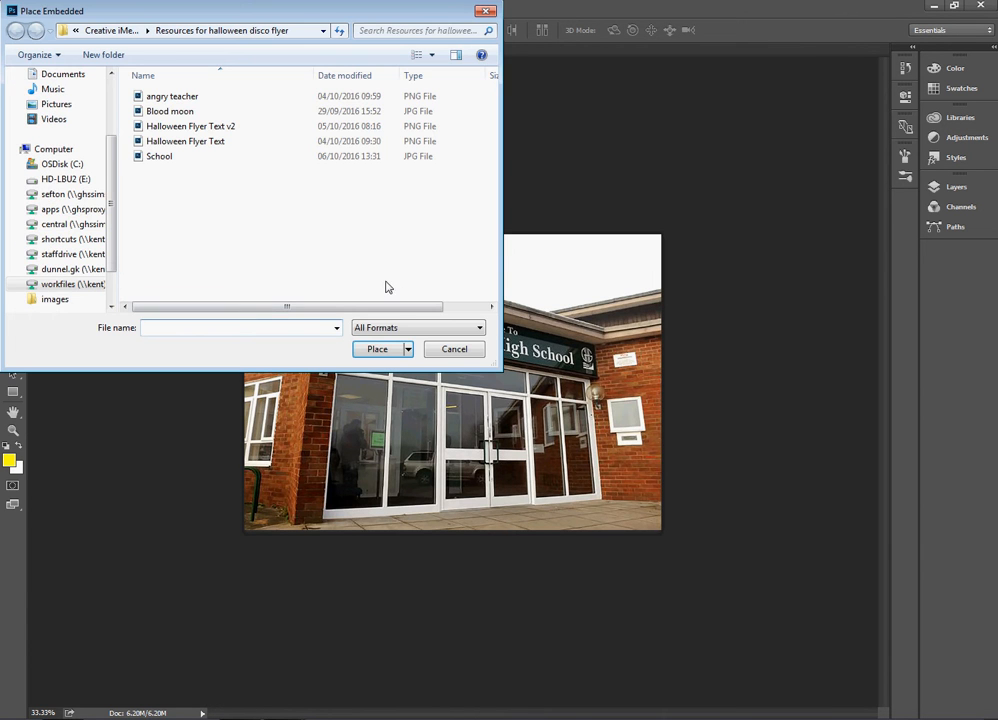
pyautogui.click(187, 112)
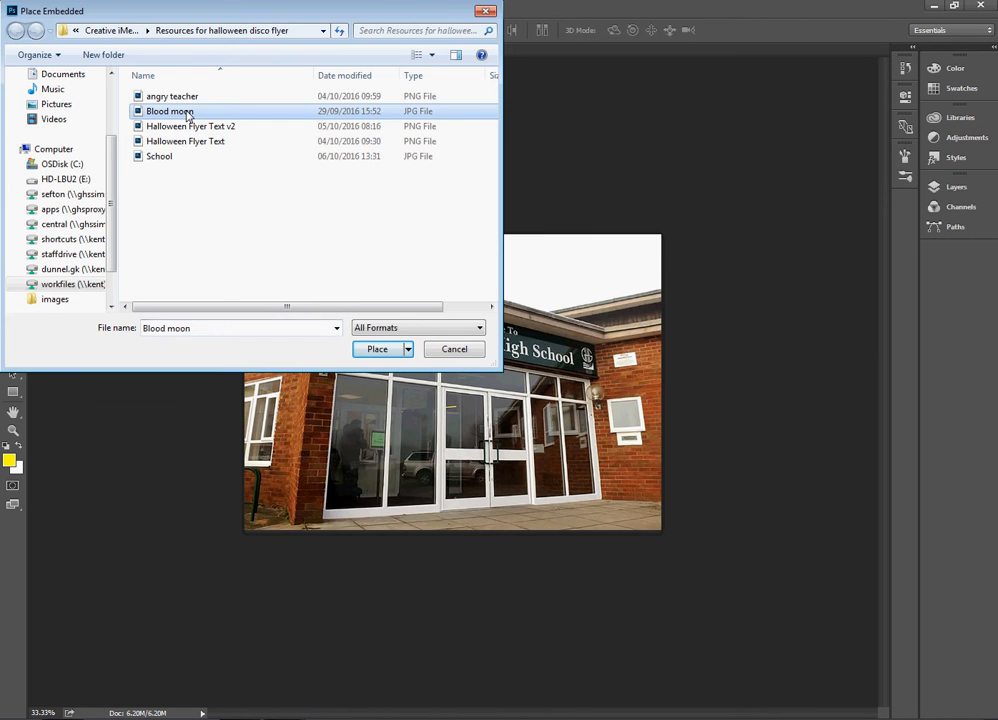
pyautogui.click(373, 350)
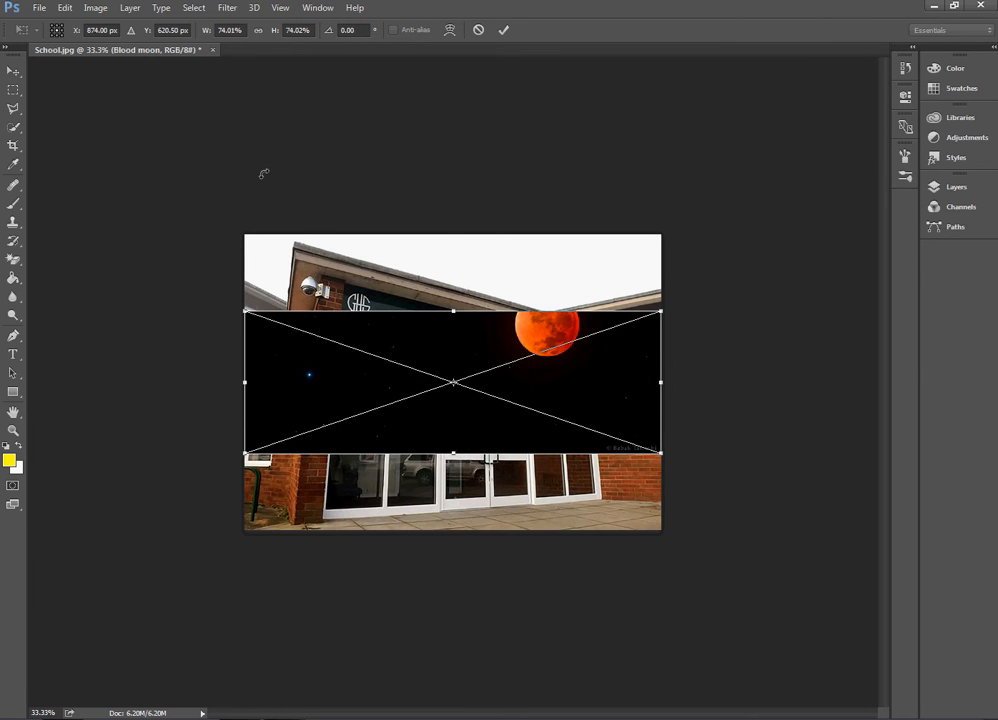
pyautogui.click(12, 69)
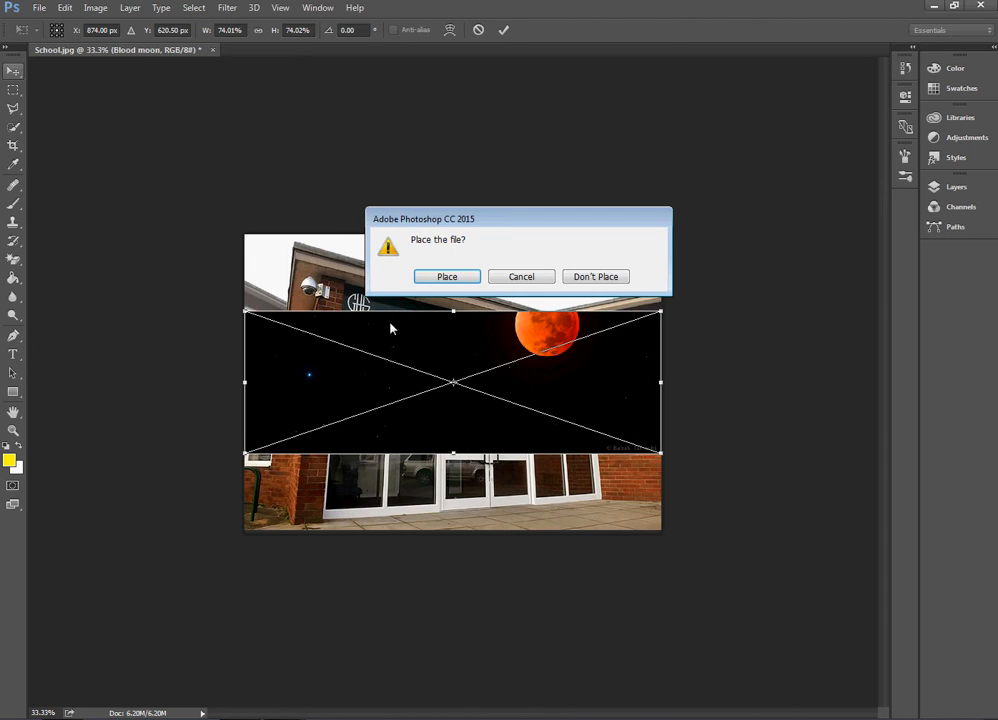
pyautogui.click(447, 277)
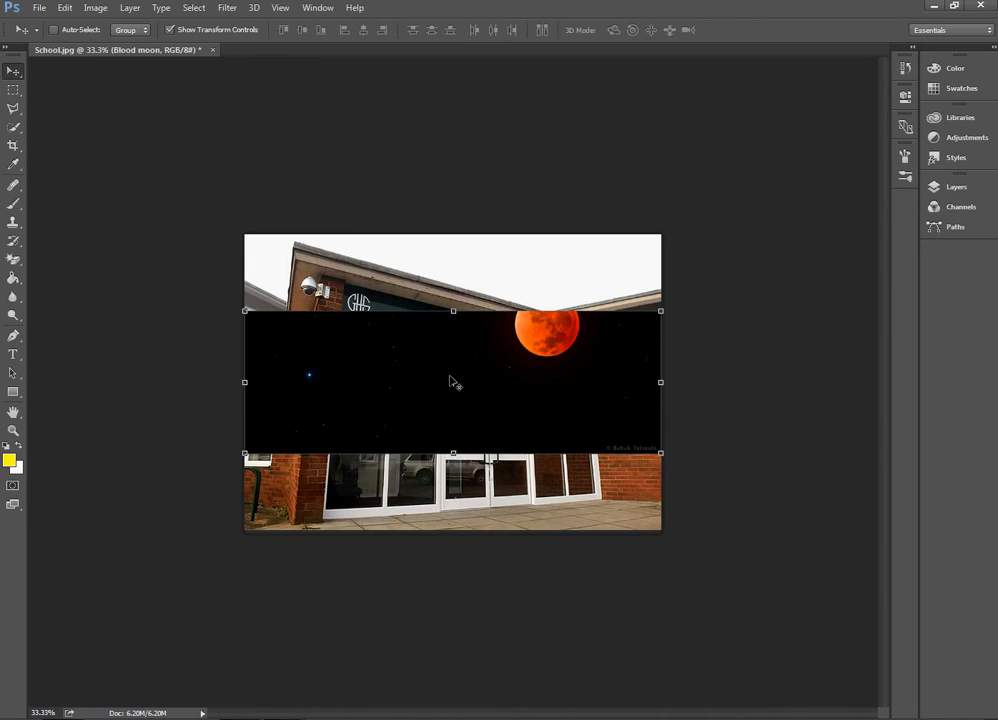
pyautogui.moveTo(470, 350); pyautogui.dragTo(468, 290)
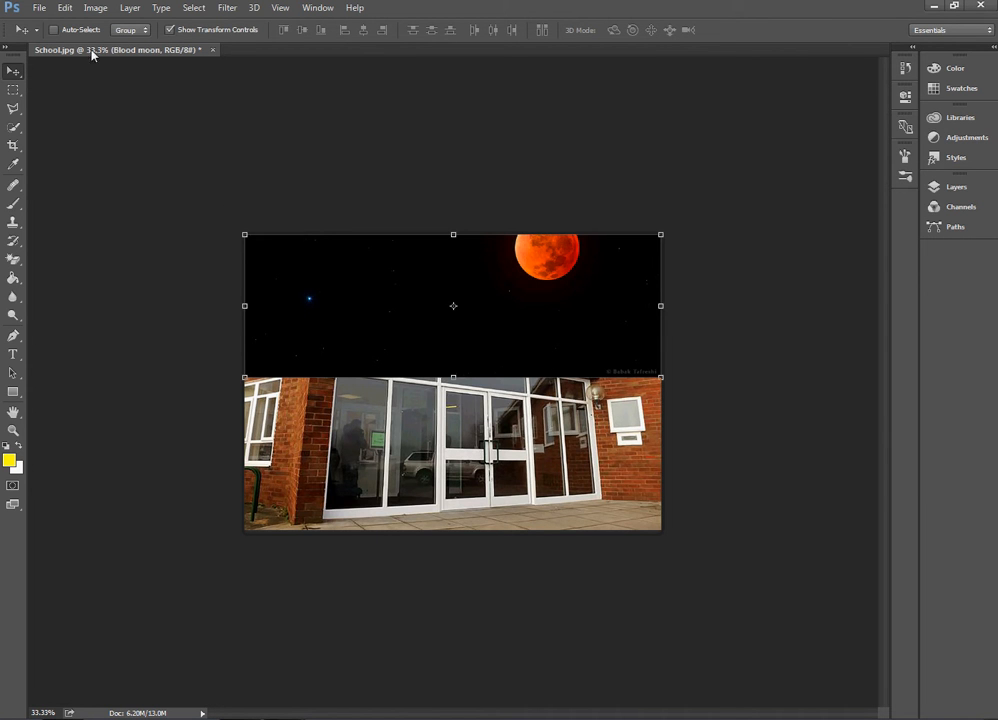
pyautogui.click(39, 8)
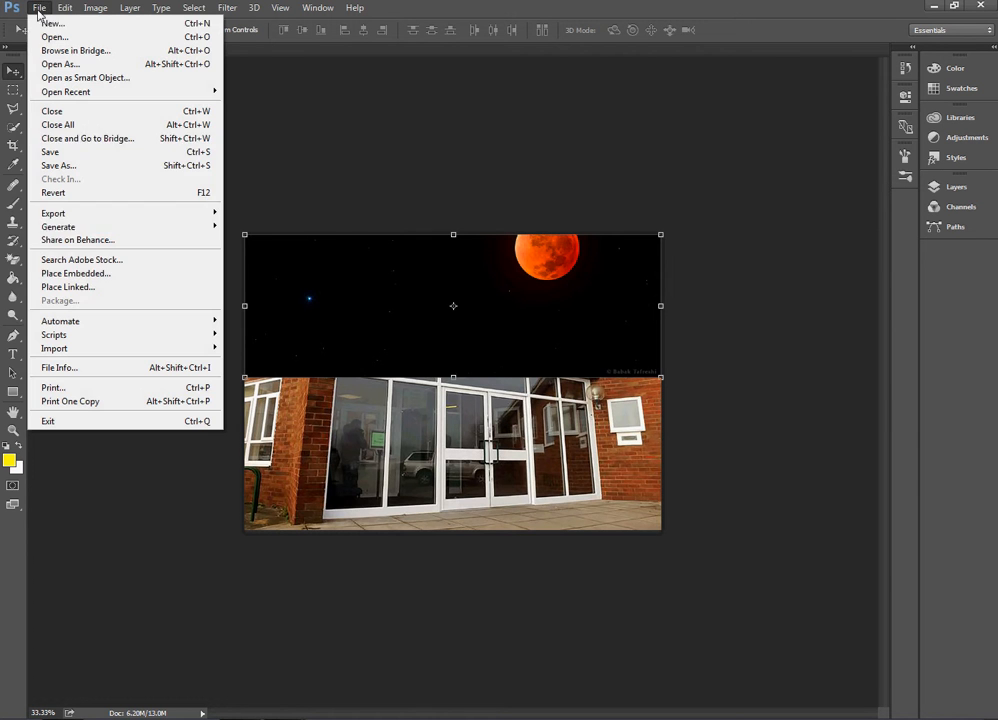
pyautogui.click(68, 273)
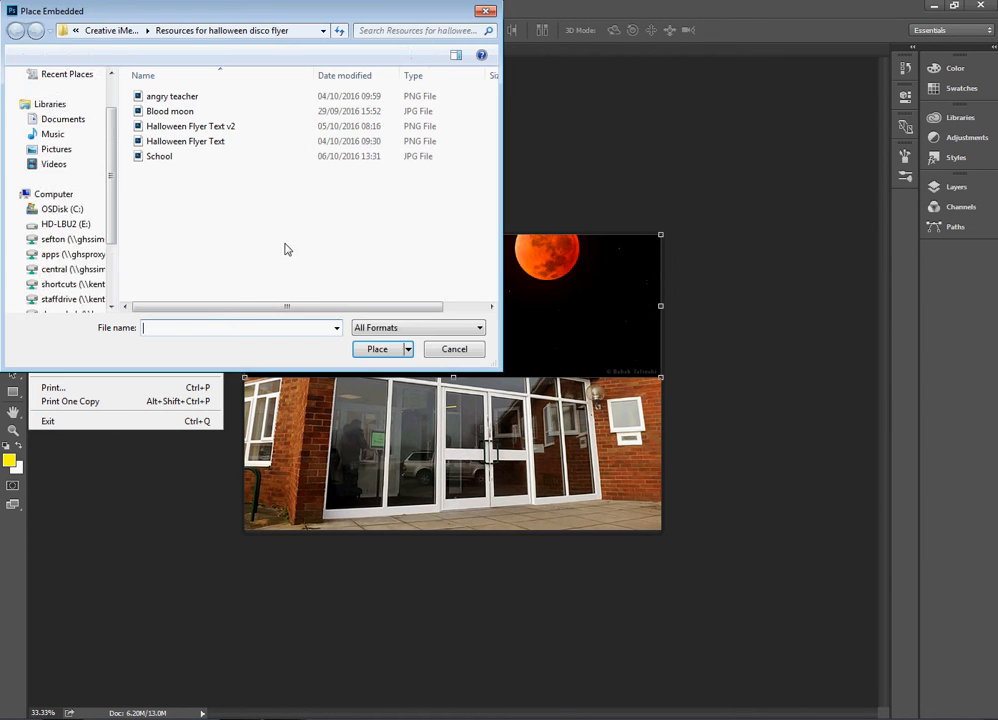
pyautogui.click(216, 141)
pyautogui.click(378, 347)
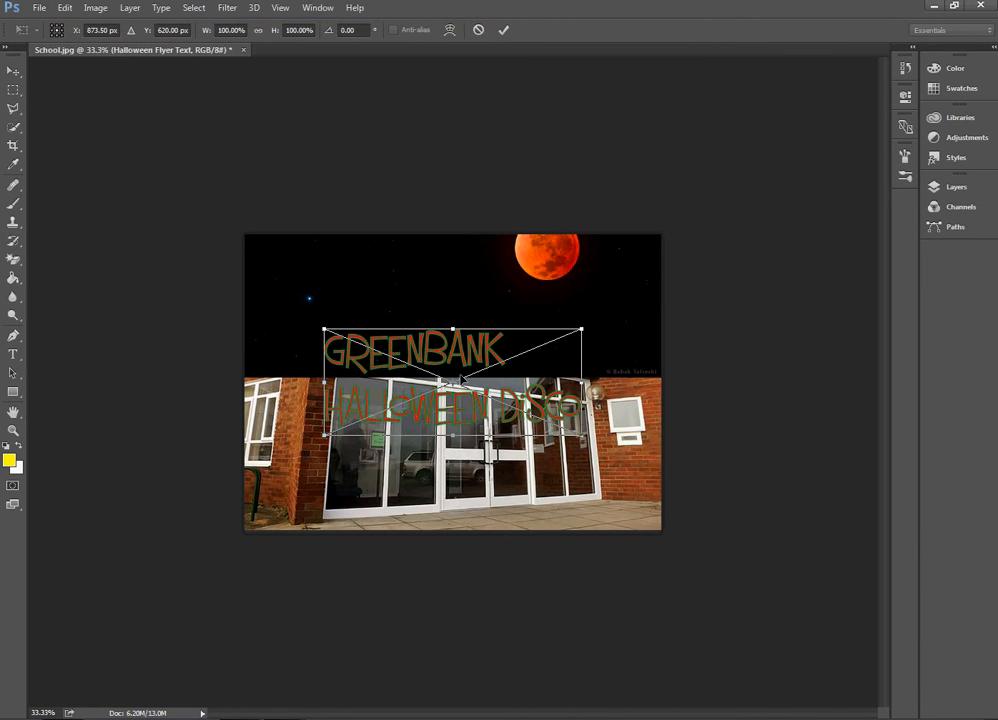
pyautogui.moveTo(477, 354); pyautogui.dragTo(413, 428)
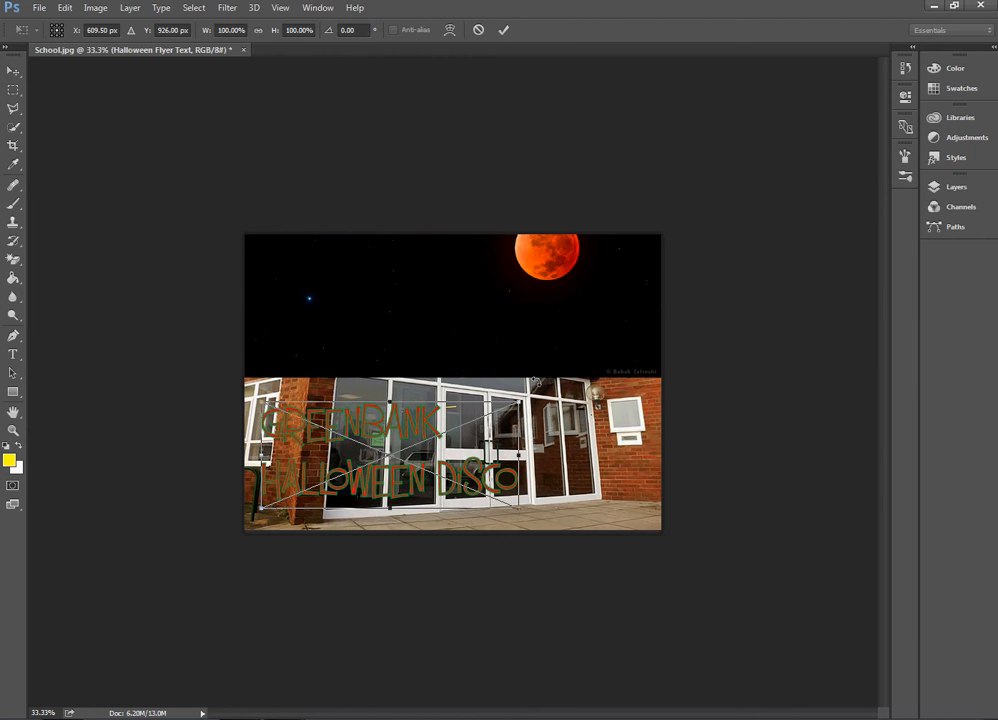
pyautogui.press('Escape')
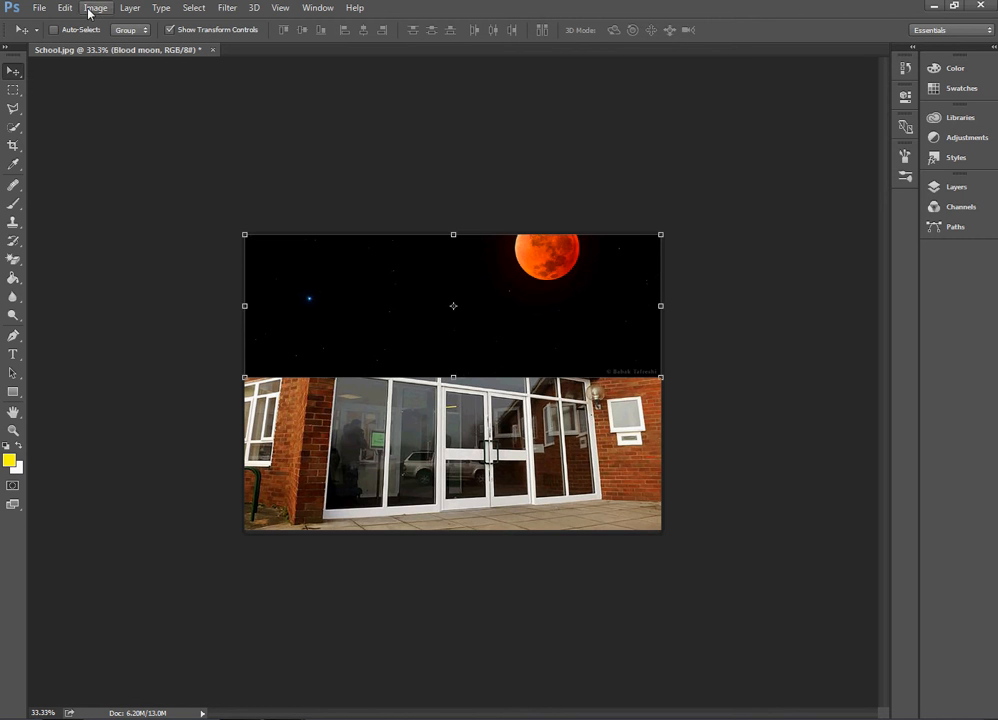
# Step: Place the Halloween Flyer Text v2 image as an embedded layer in the lower-left corner of the school photo
pyautogui.click(39, 8)
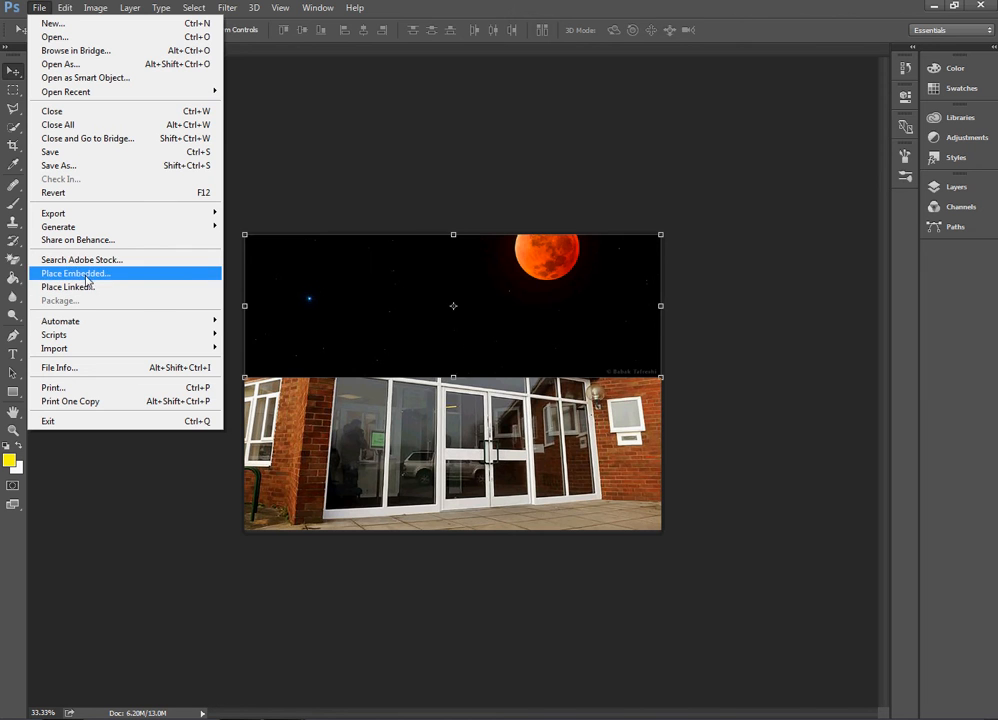
pyautogui.click(130, 273)
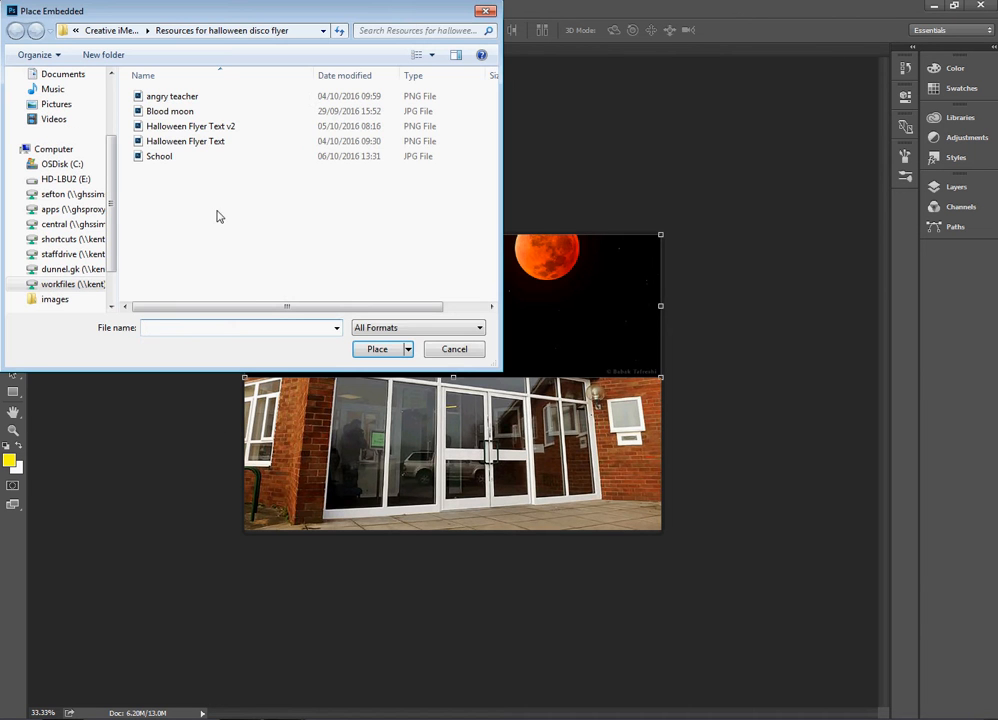
pyautogui.click(232, 126)
pyautogui.click(377, 349)
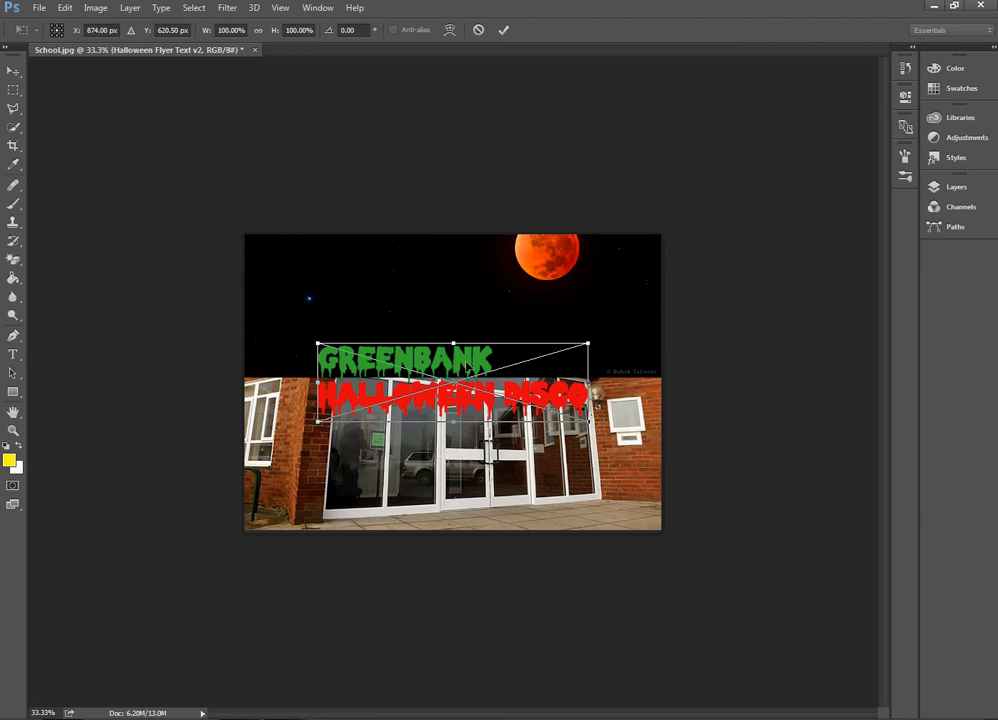
pyautogui.moveTo(470, 365); pyautogui.dragTo(408, 444)
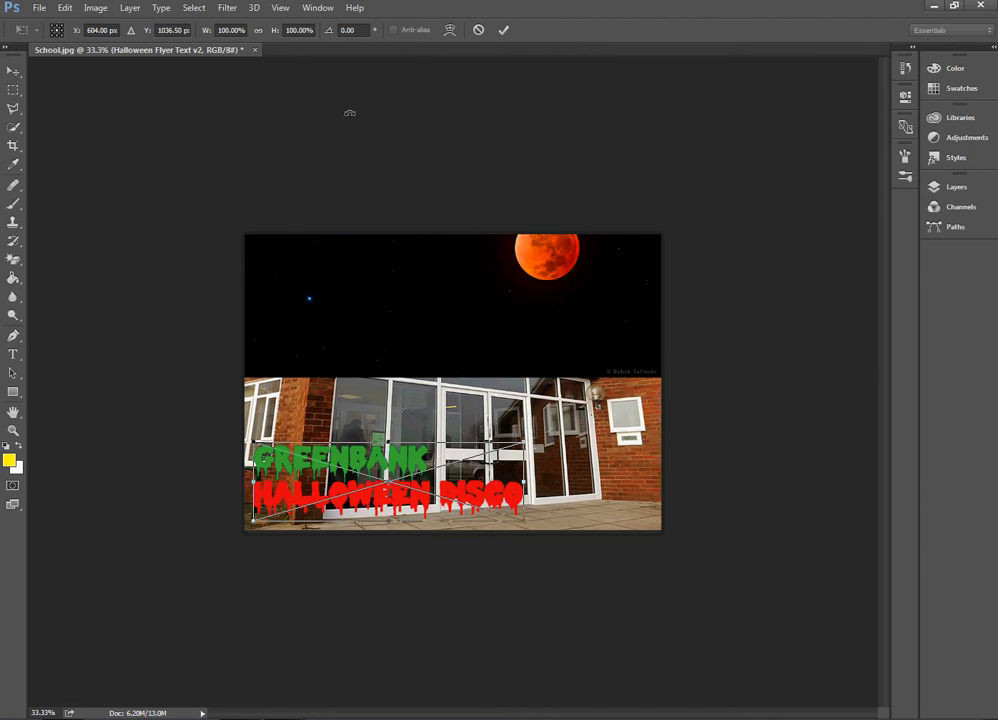
pyautogui.click(503, 31)
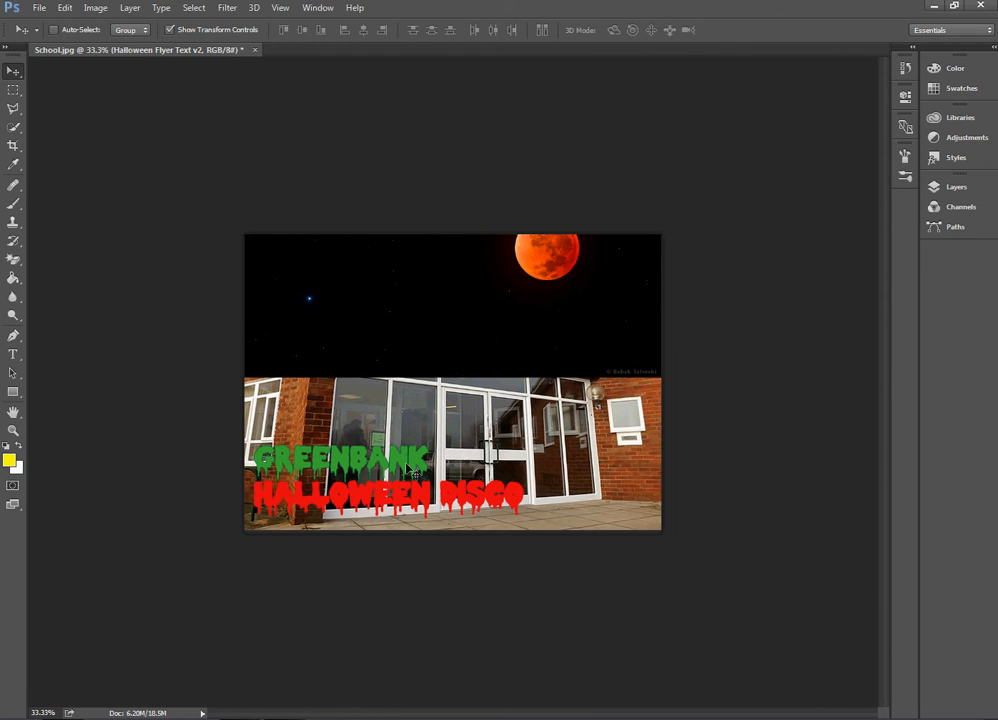
pyautogui.moveTo(414, 472); pyautogui.dragTo(392, 470)
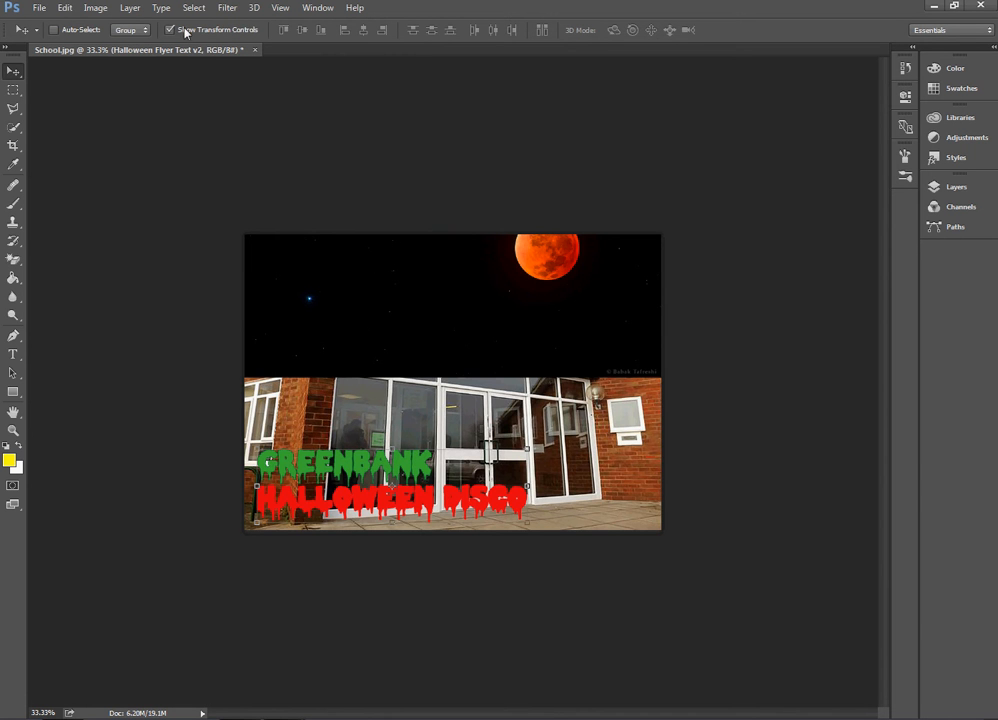
# Step: Place the angry teacher image as an embedded layer in the lower-right corner of the composition
pyautogui.click(45, 9)
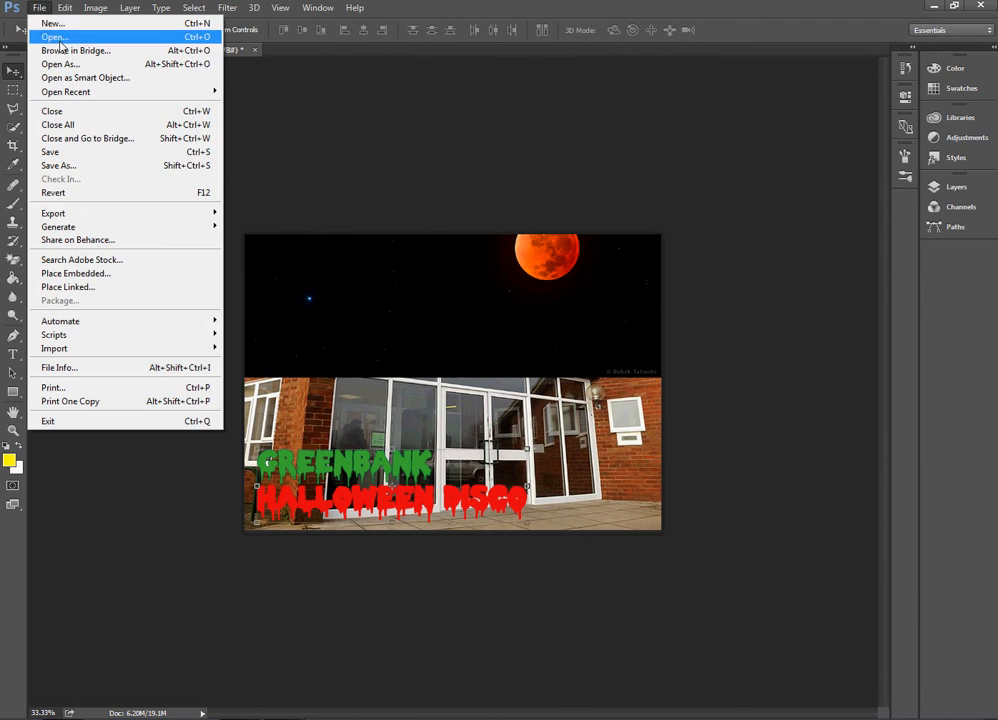
pyautogui.click(92, 274)
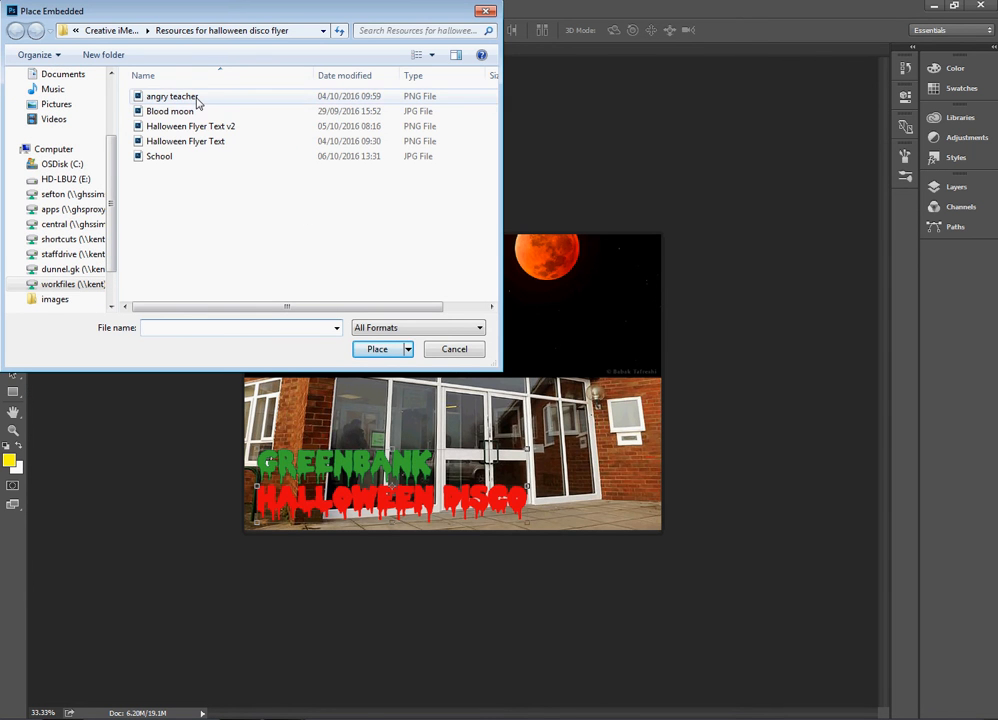
pyautogui.click(197, 101)
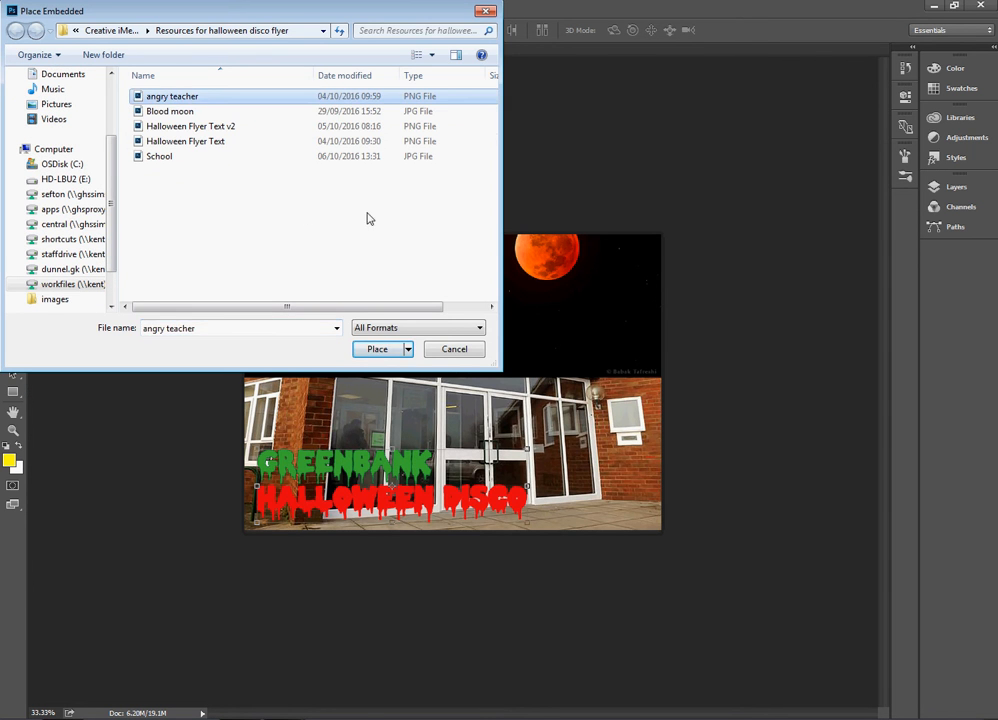
pyautogui.click(388, 351)
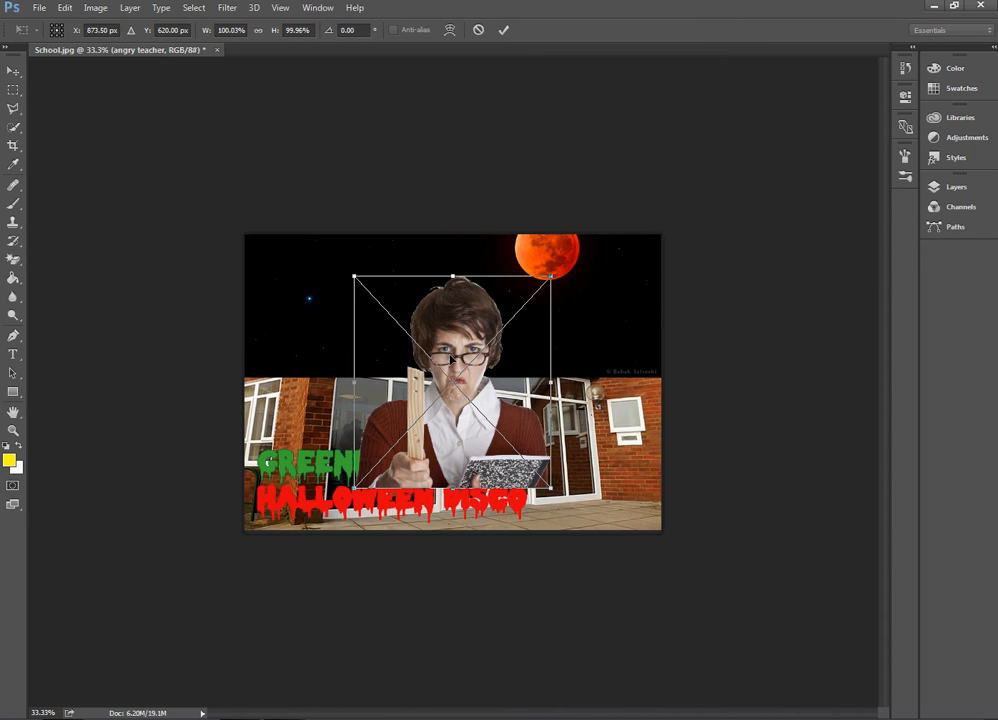
pyautogui.moveTo(459, 372); pyautogui.dragTo(566, 413)
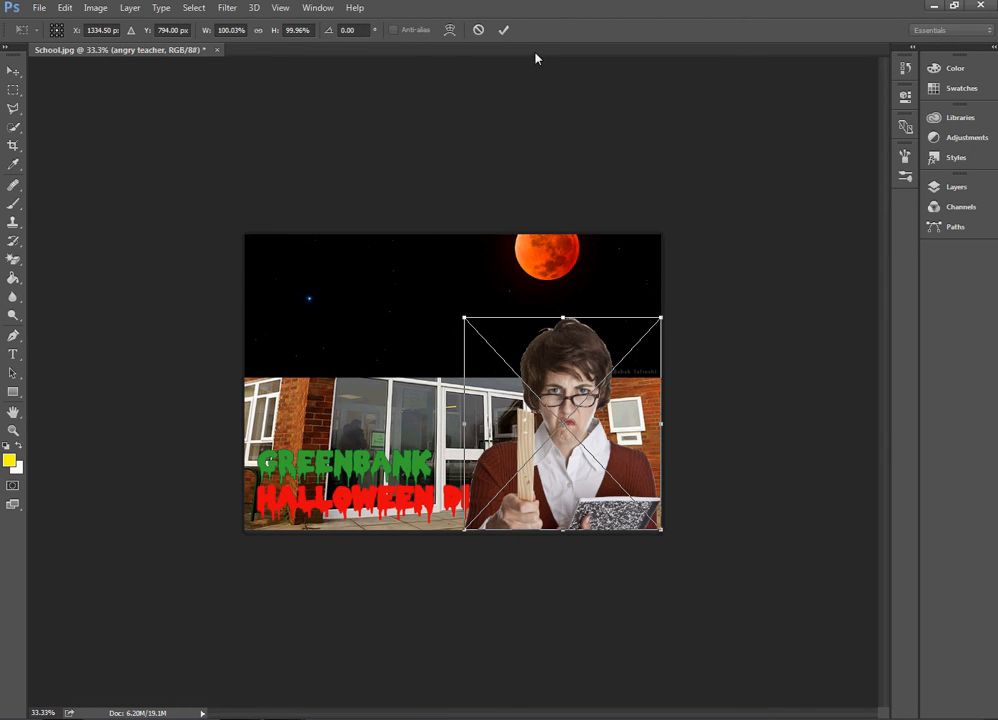
pyautogui.click(503, 30)
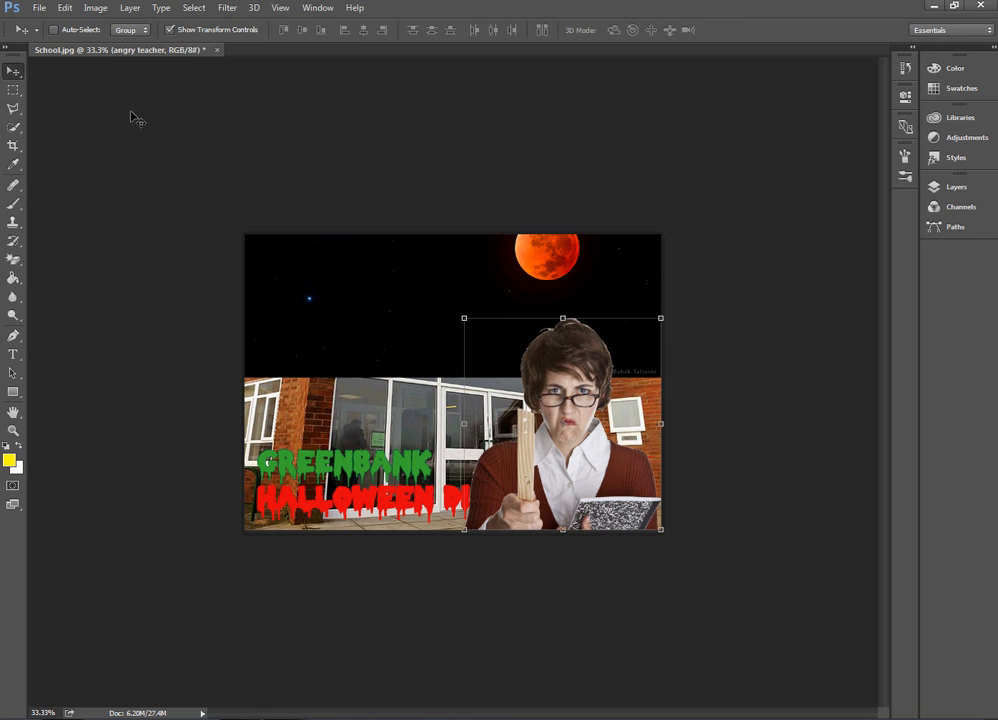
# Step: Switch to the Photography workspace to view its layout, and restore the Essentials workspace
pyautogui.click(12, 93)
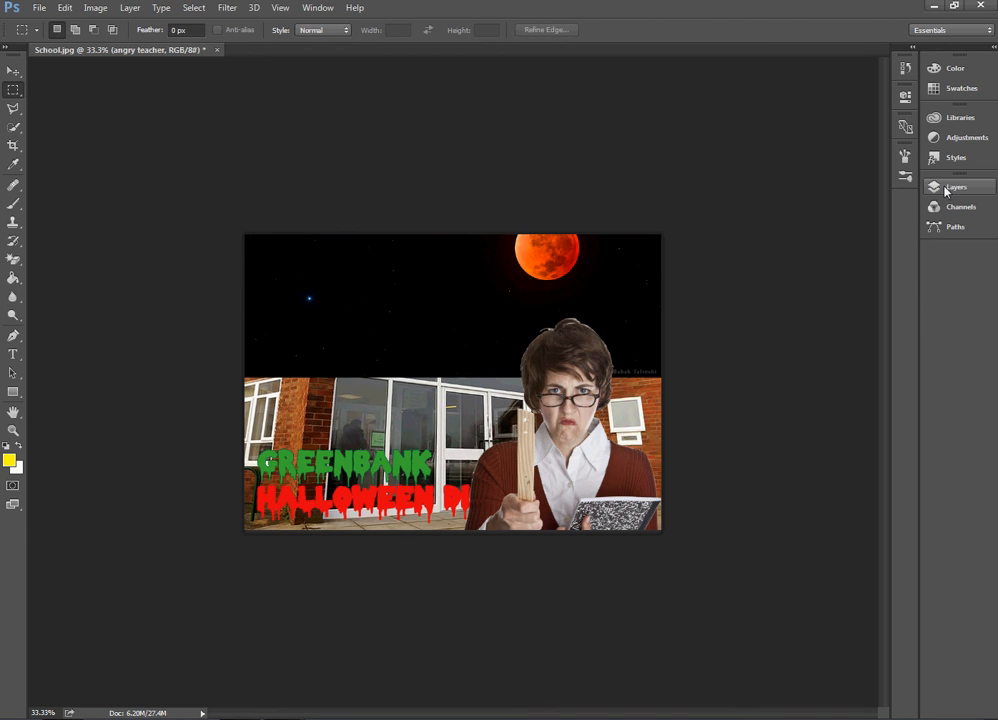
pyautogui.click(989, 31)
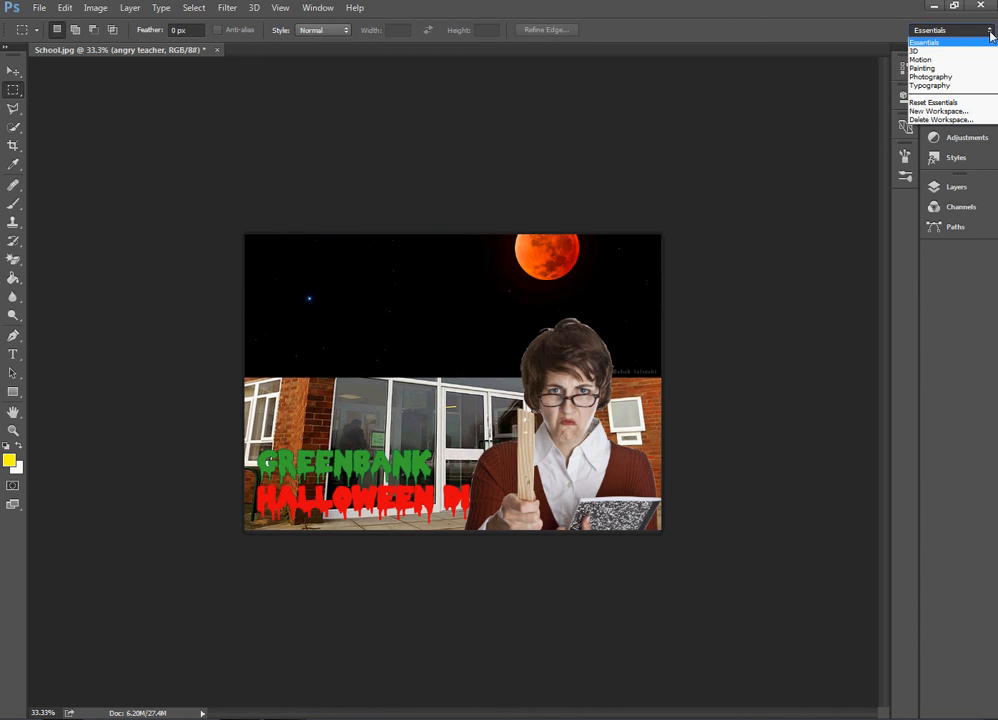
pyautogui.click(946, 78)
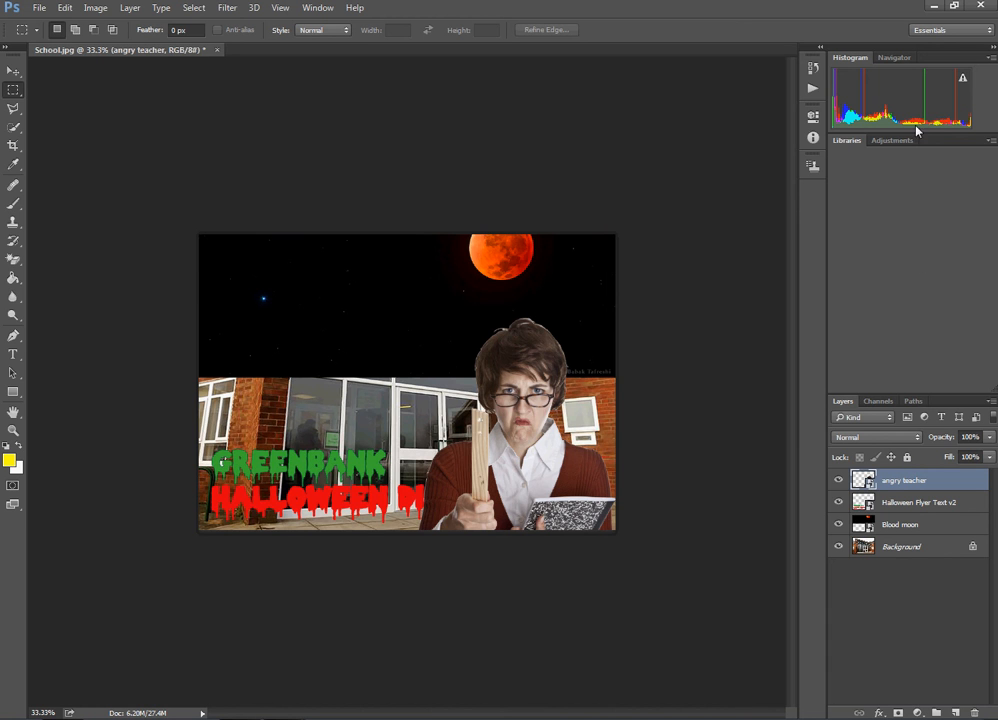
pyautogui.click(981, 33)
pyautogui.click(965, 43)
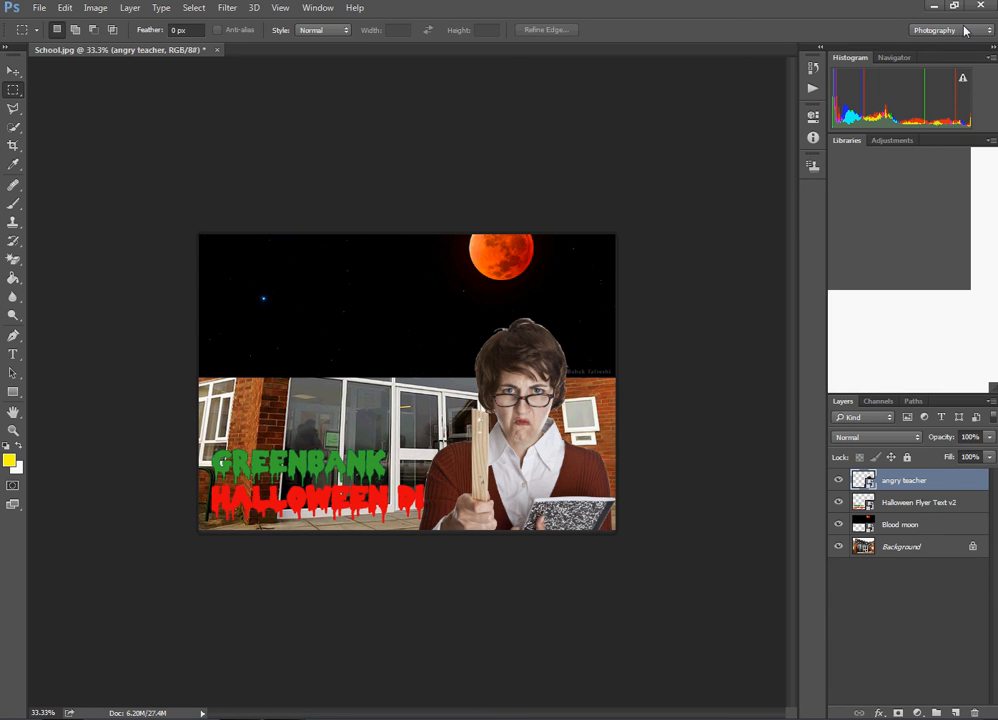
pyautogui.click(965, 32)
pyautogui.click(945, 42)
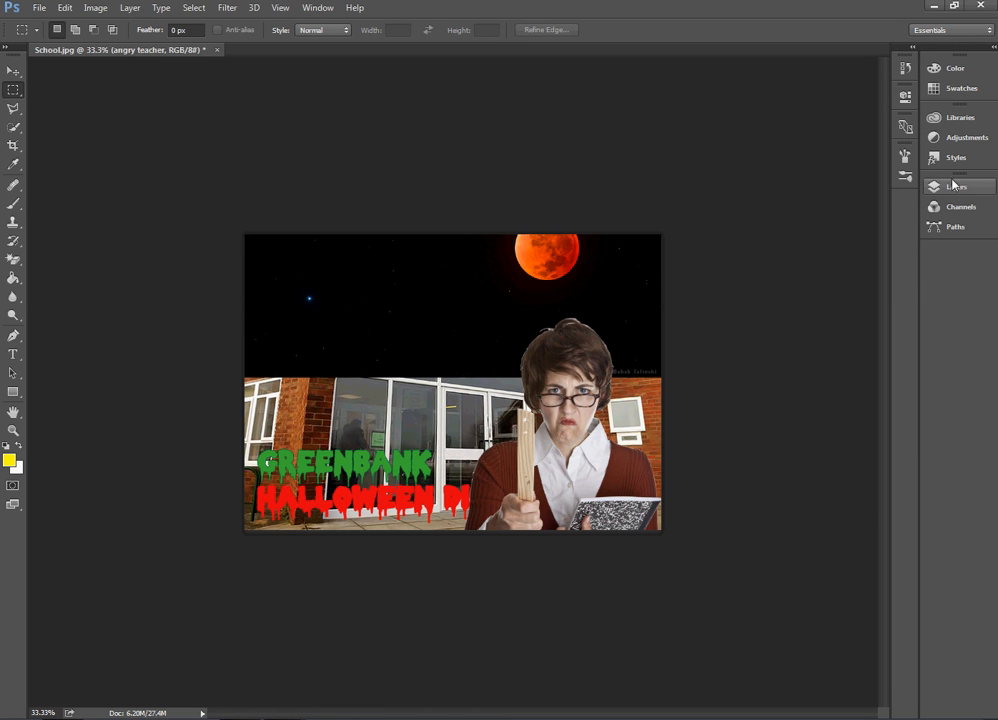
# Step: Show the list of the document's layers
pyautogui.click(953, 187)
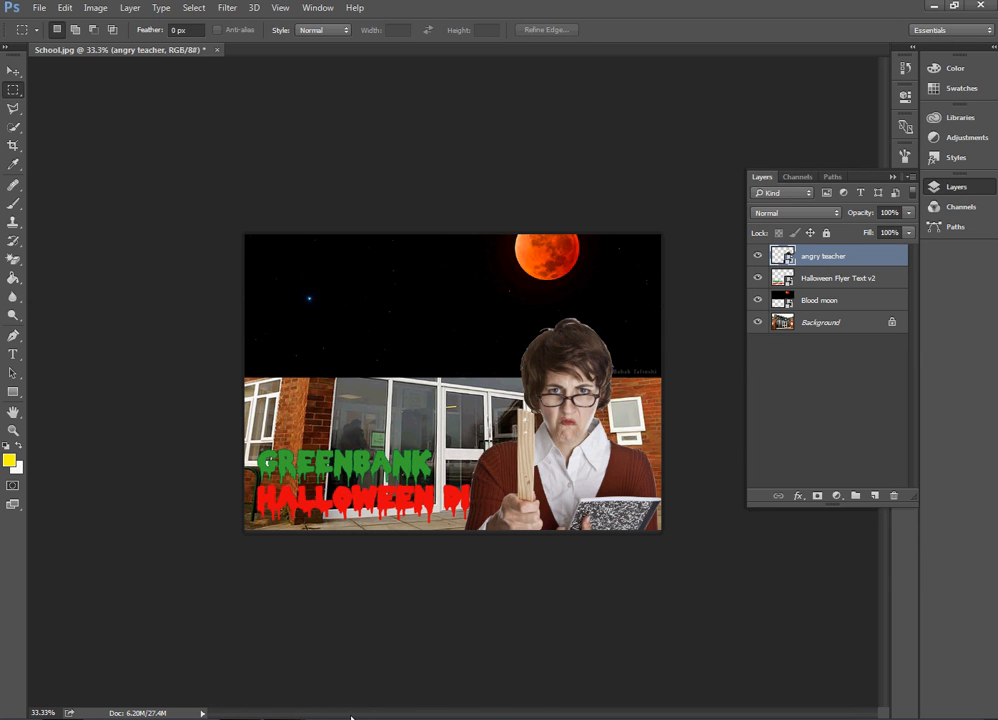
pyautogui.moveTo(280, 712)
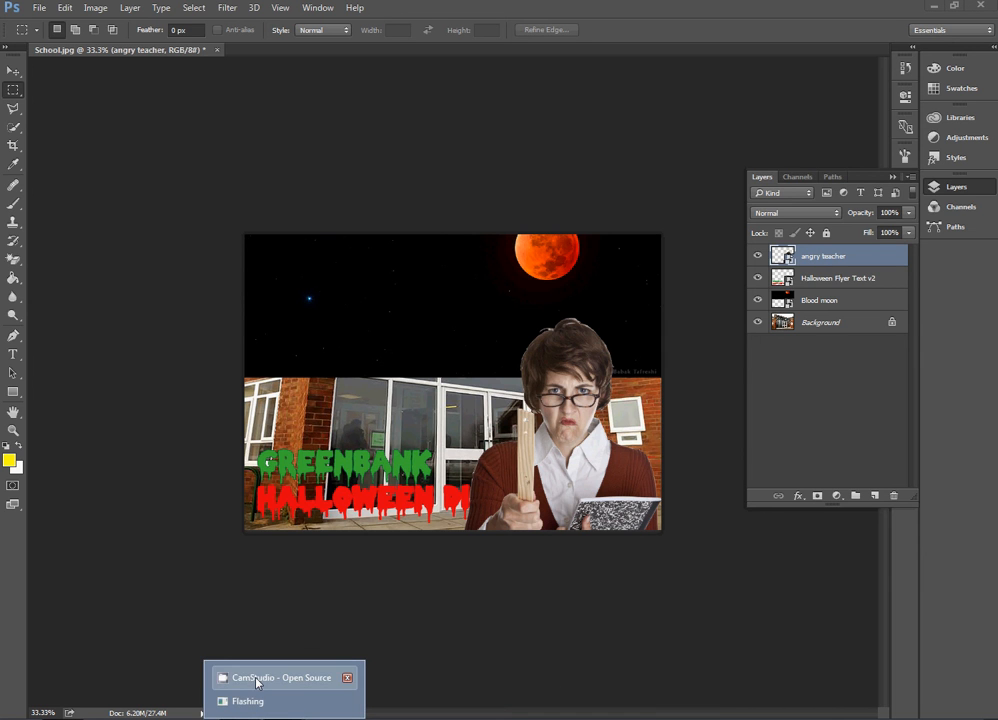
pyautogui.click(257, 681)
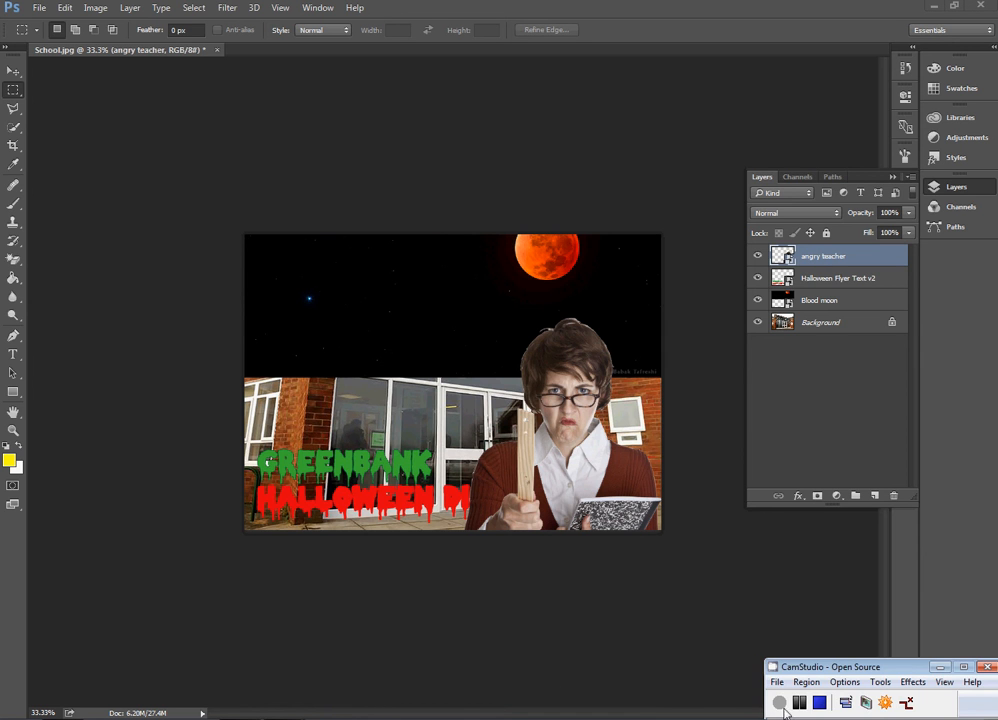